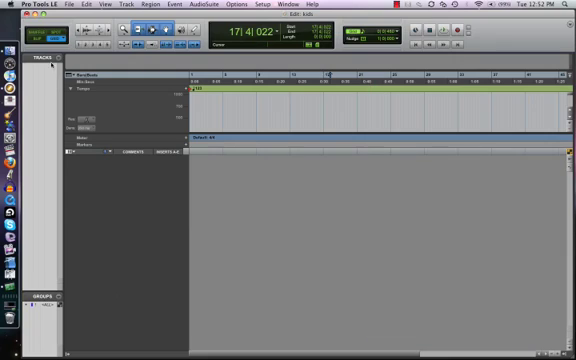
# - Import 05 Kids.m4a from Finder as an audio track and place its region at bar 1
pyautogui.click(9, 62)
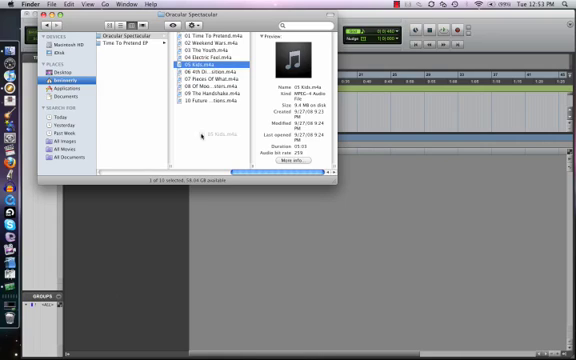
pyautogui.moveTo(201, 136); pyautogui.dragTo(238, 232)
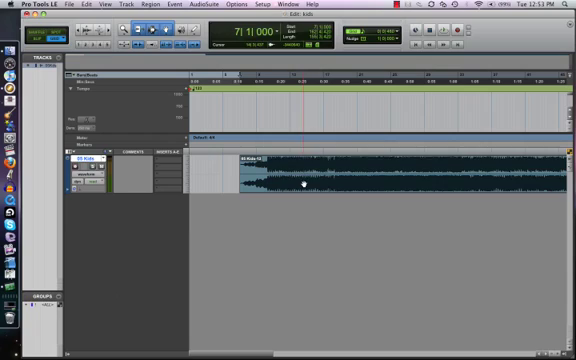
pyautogui.moveTo(304, 184); pyautogui.dragTo(247, 184)
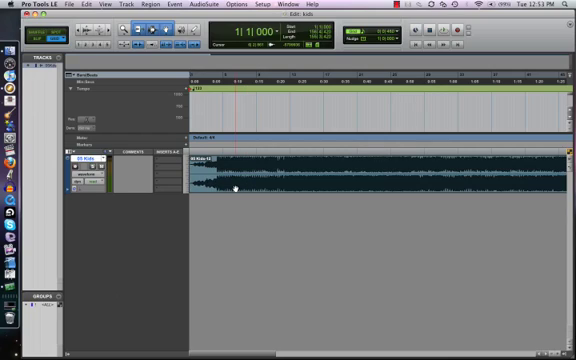
pyautogui.press('space')
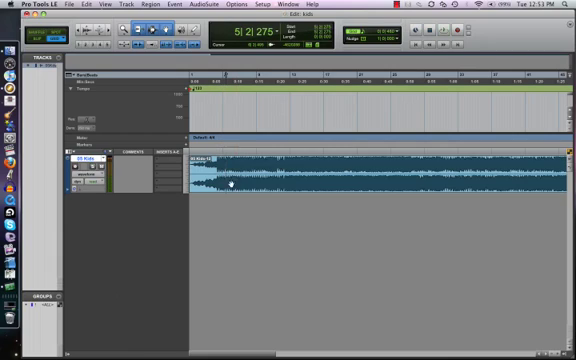
pyautogui.click(225, 180)
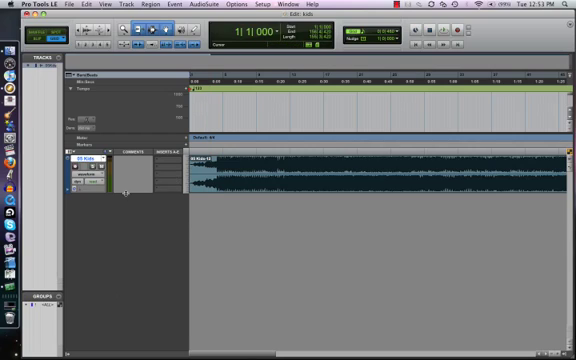
# - Enlarge the Kids track and set the edit point near bar 4 where the loud part starts
pyautogui.moveTo(125, 192); pyautogui.dragTo(130, 285)
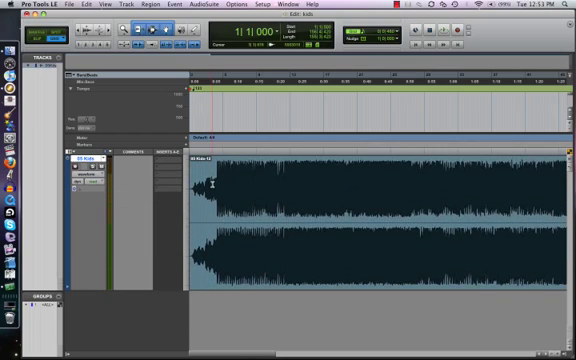
pyautogui.click(214, 184)
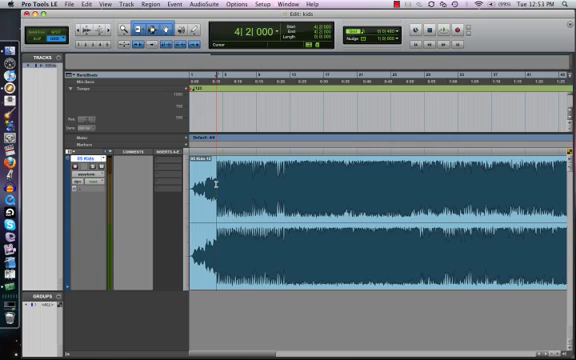
pyautogui.press('super+bracketright')
pyautogui.press('super+bracketright')
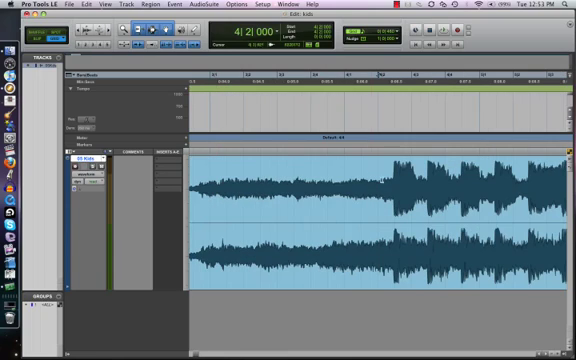
pyautogui.click(392, 185)
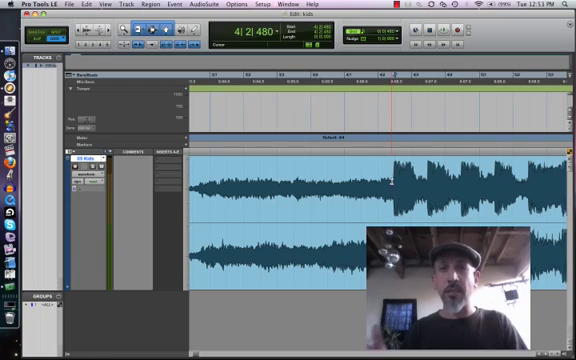
# - Audition the transition and zoom in on the waveform to pinpoint the loud section's start
pyautogui.press('space')
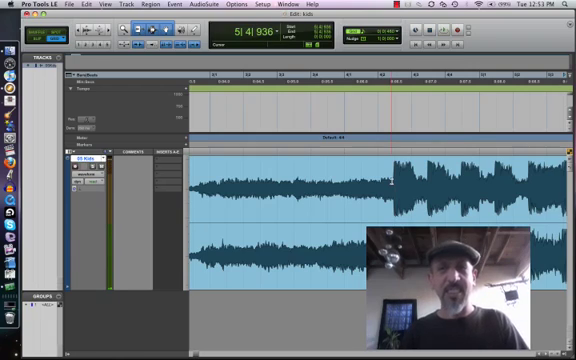
pyautogui.press('space')
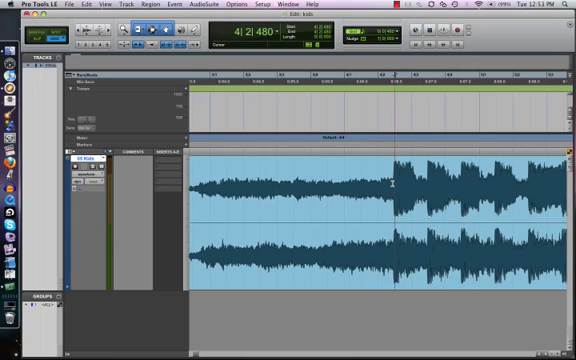
pyautogui.press('t')
pyautogui.press('t')
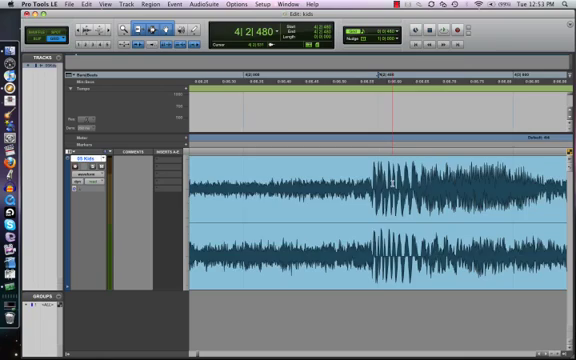
pyautogui.press('t')
pyautogui.press('t')
pyautogui.press('t')
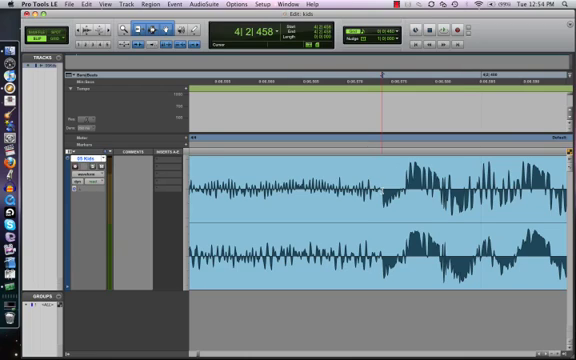
pyautogui.hotkey('alt', '[')
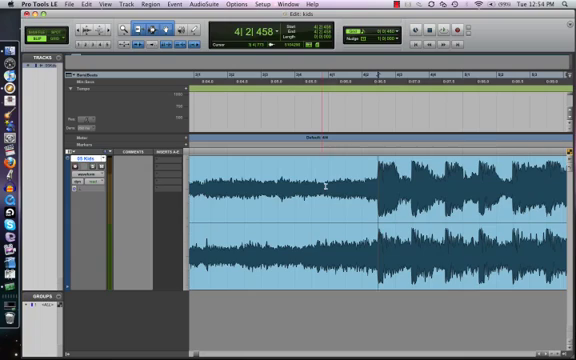
# - Split the song region with B at bar 4 beat 2 where the loud section begins
pyautogui.click(327, 188)
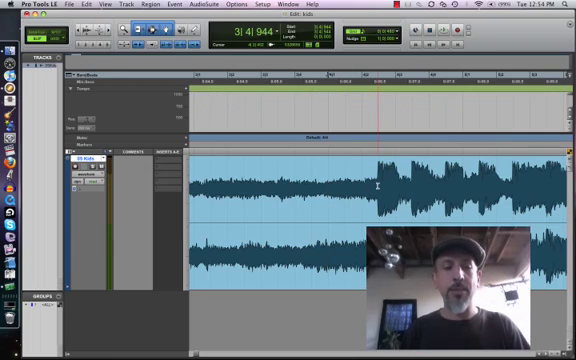
pyautogui.click(377, 186)
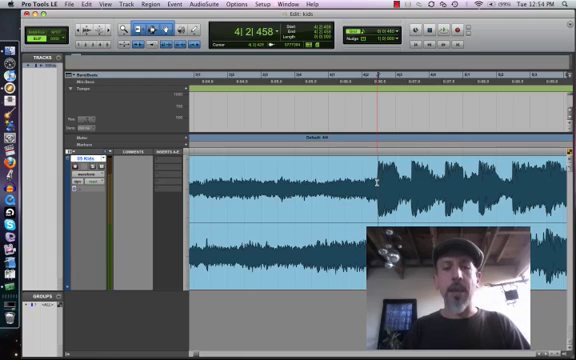
pyautogui.press('t')
pyautogui.press('t')
pyautogui.press('t')
pyautogui.press('t')
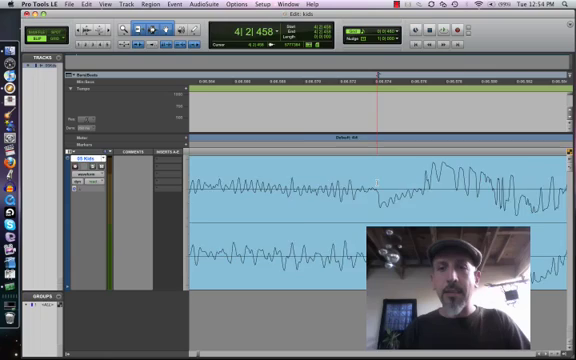
pyautogui.press('t')
pyautogui.press('r')
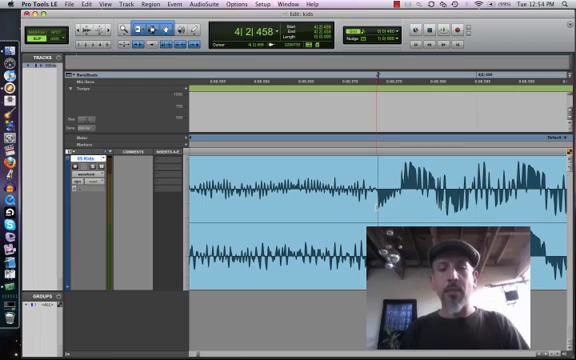
pyautogui.press('b')
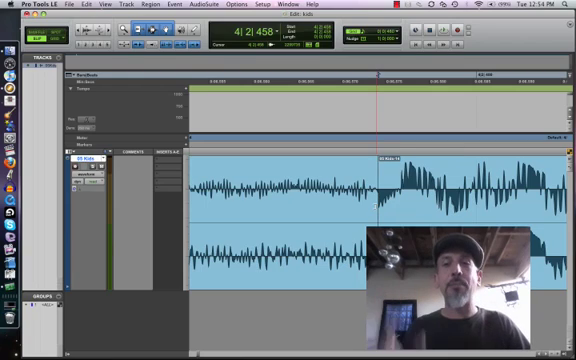
# - Trim the first region's end, then undo it and zoom out to see both regions
pyautogui.press('r')
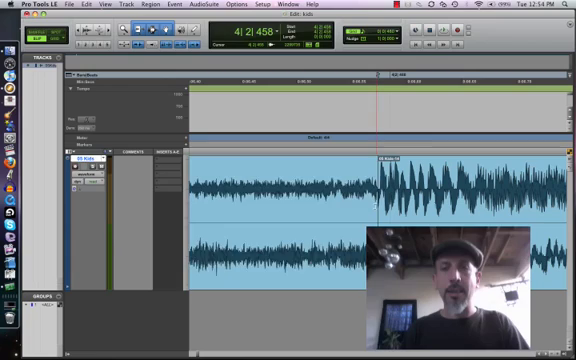
pyautogui.moveTo(374, 205); pyautogui.dragTo(296, 205)
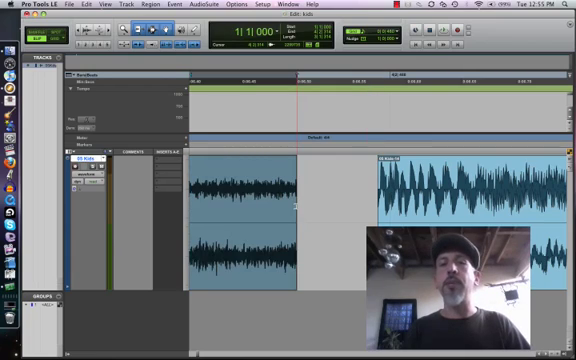
pyautogui.press('super+z')
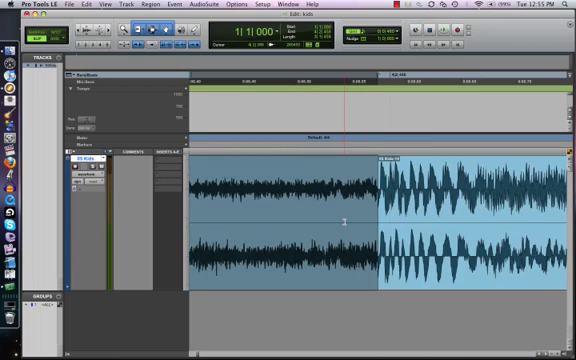
pyautogui.press('super+bracketleft')
pyautogui.press('super+bracketleft')
pyautogui.press('super+bracketleft')
pyautogui.press('super+bracketleft')
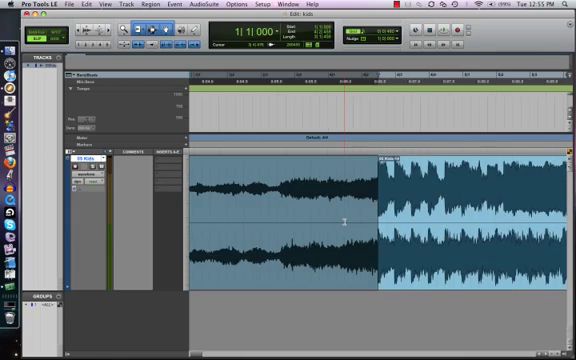
pyautogui.hscroll(3, 343, 222)
pyautogui.hscroll(3, 343, 222)
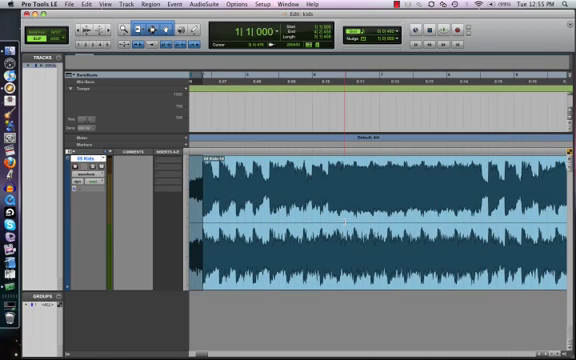
pyautogui.hscroll(-3, 343, 222)
pyautogui.hscroll(2, 343, 222)
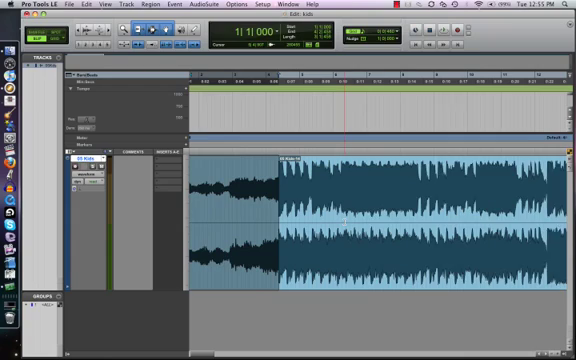
pyautogui.hscroll(2, 343, 222)
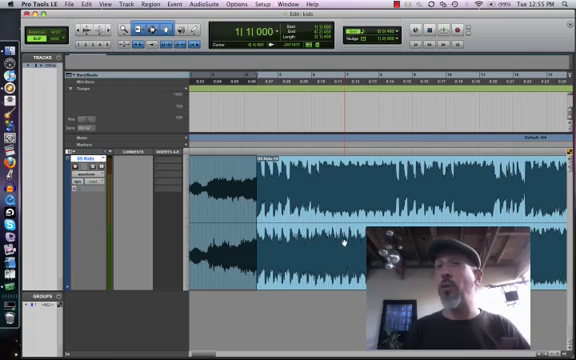
pyautogui.click(343, 243)
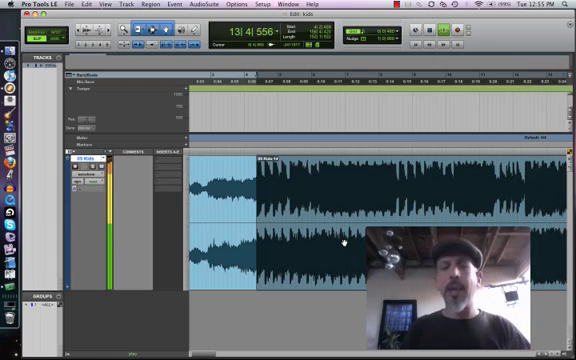
pyautogui.press('space')
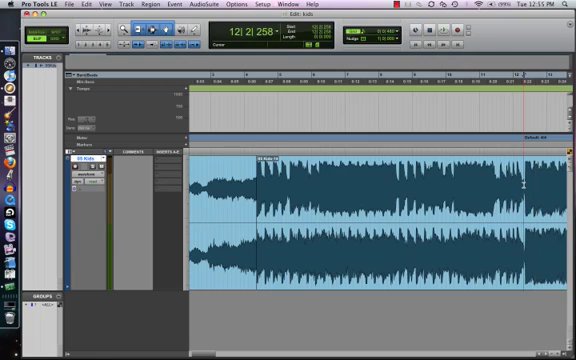
# - Audition the passage around bar 12 and zoom out to see all three regions
pyautogui.hotkey('ctrl', ']')
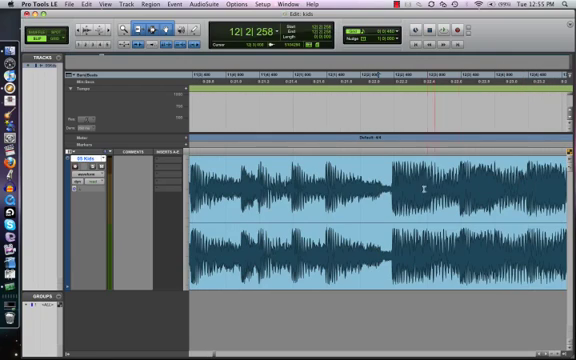
pyautogui.press('space')
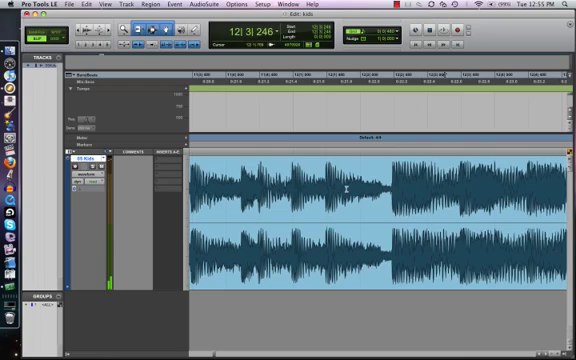
pyautogui.click(345, 190)
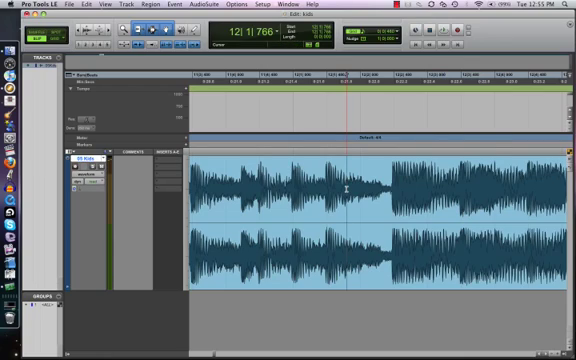
pyautogui.press('space')
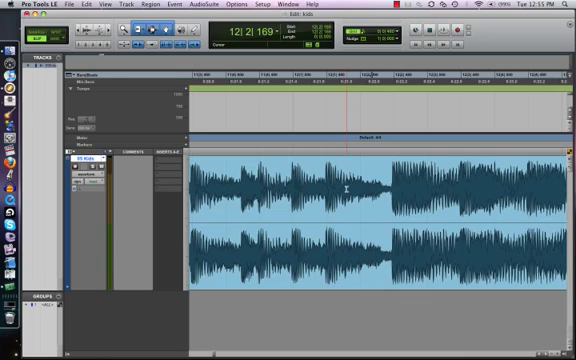
pyautogui.press('space')
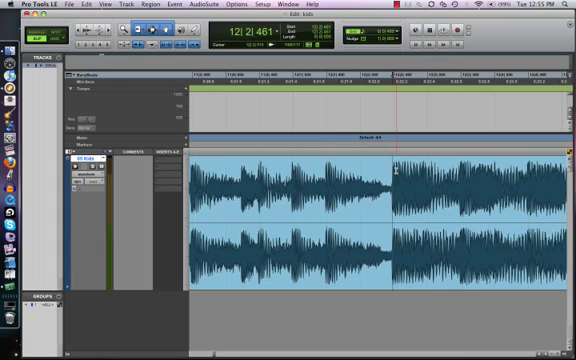
pyautogui.press('super+bracketleft')
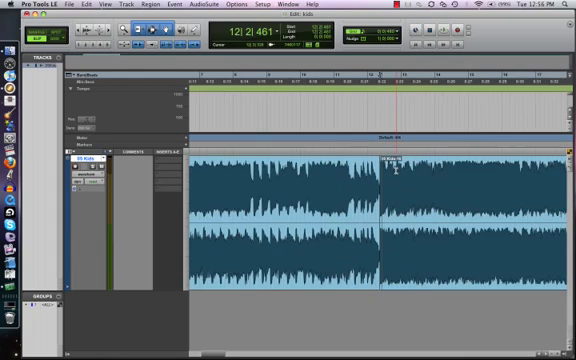
pyautogui.press('super+bracketleft')
# - Drag the last and middle regions rightward to leave silent gaps, then play back
pyautogui.moveTo(385, 240); pyautogui.dragTo(442, 268)
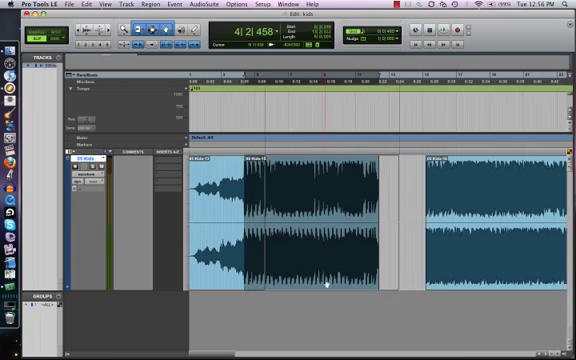
pyautogui.moveTo(310, 270); pyautogui.dragTo(330, 284)
pyautogui.press('space')
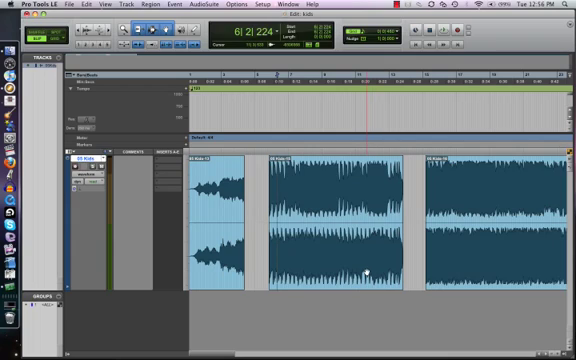
# - Nudge the middle region left and set the session tempo at bar 1 to 100 BPM
pyautogui.click(365, 272)
pyautogui.moveTo(365, 272); pyautogui.dragTo(352, 272)
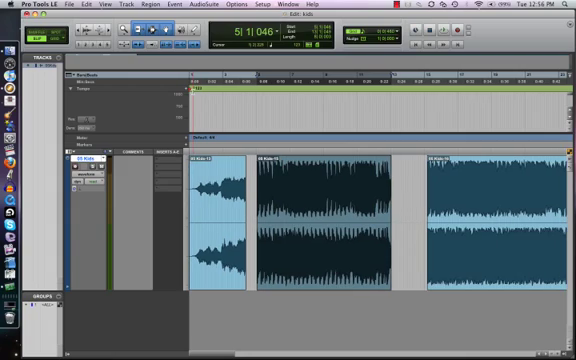
pyautogui.click(192, 89)
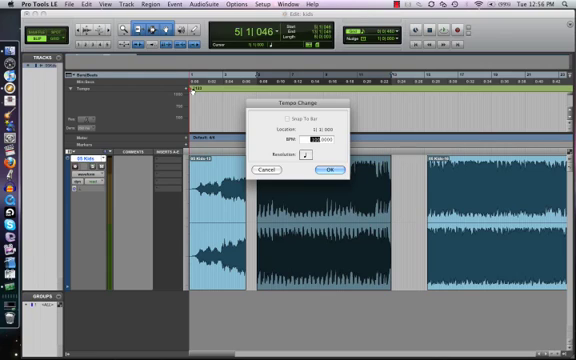
pyautogui.press('Return')
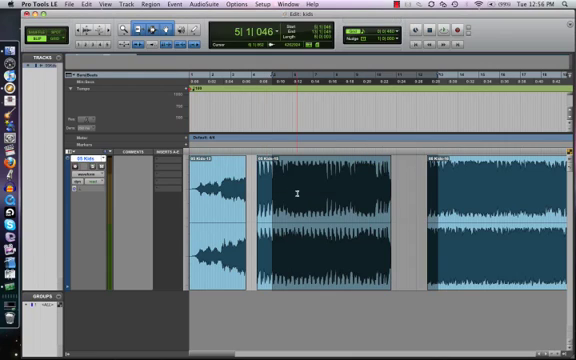
pyautogui.click(300, 233)
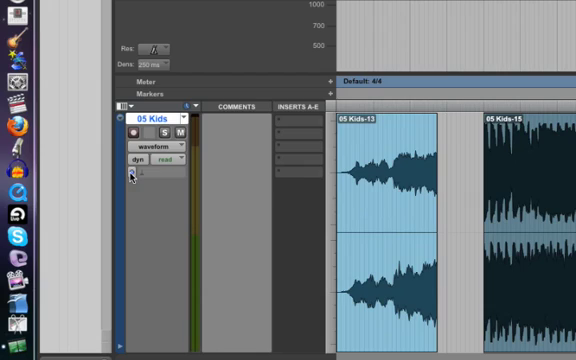
# - Switch the Kids track's timebase from Samples to Ticks
pyautogui.click(131, 175)
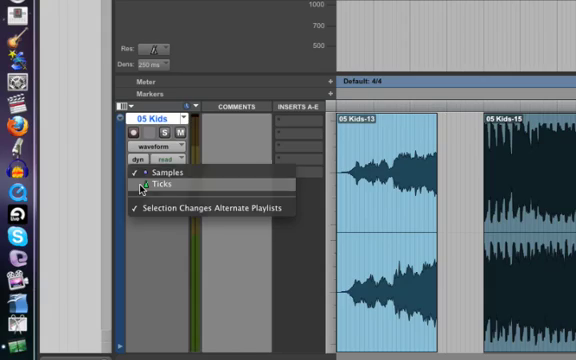
pyautogui.click(142, 186)
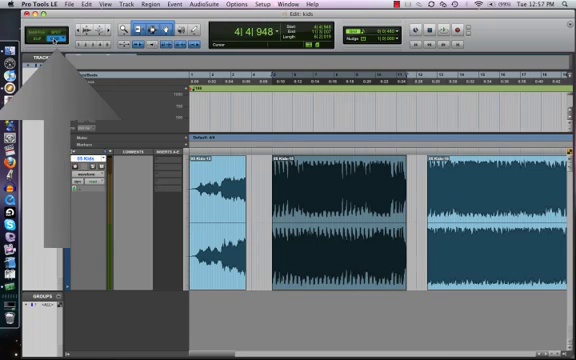
pyautogui.click(317, 240)
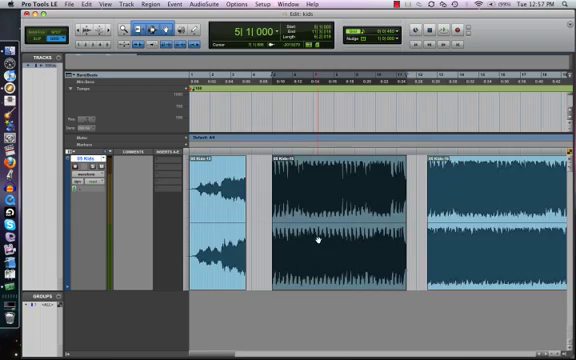
pyautogui.press('BackSpace')
pyautogui.click(378, 79)
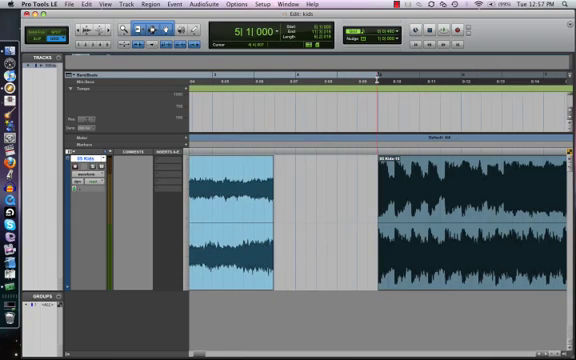
pyautogui.press('r')
pyautogui.press('r')
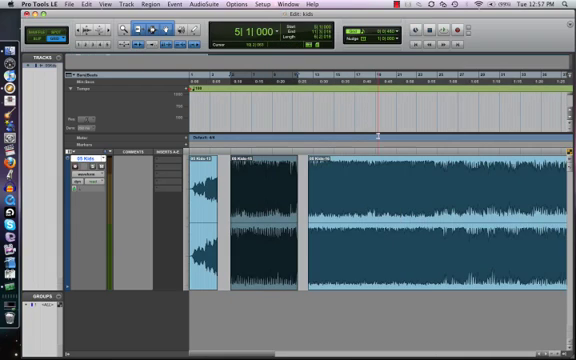
pyautogui.press('t')
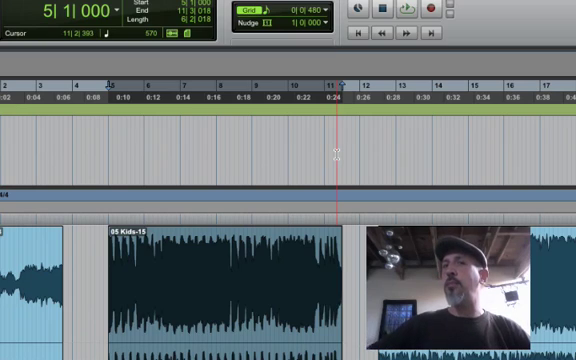
pyautogui.click(400, 85)
pyautogui.moveTo(400, 85)
pyautogui.mouseDown()
pyautogui.moveTo(340, 88)
pyautogui.moveTo(344, 92)
pyautogui.mouseUp()
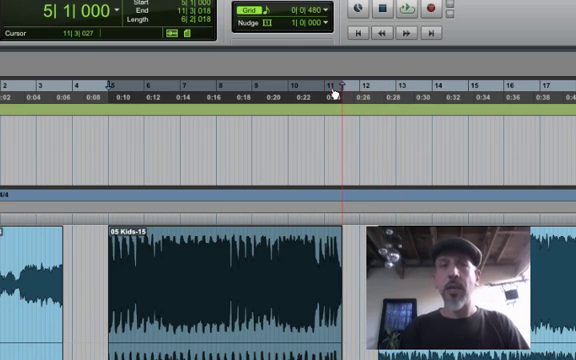
pyautogui.press('Return')
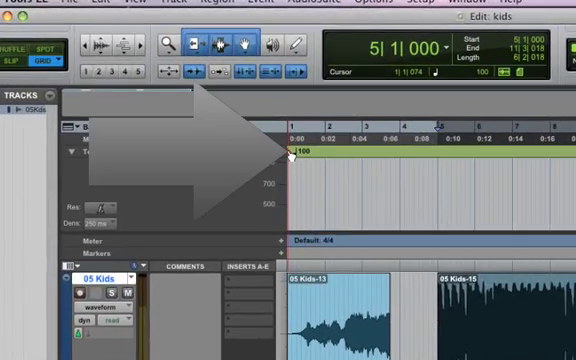
# - Adjust the bar-1 tempo marker, finally setting the session tempo to 123 BPM
pyautogui.doubleClick(287, 150)
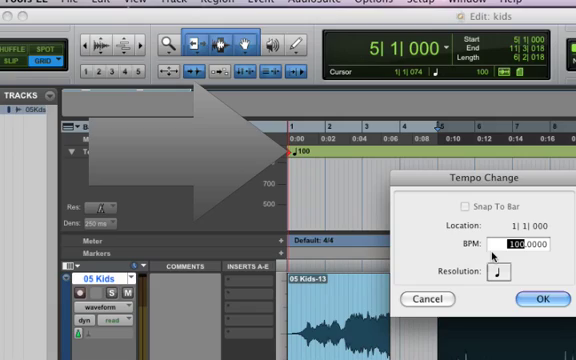
pyautogui.press('Return')
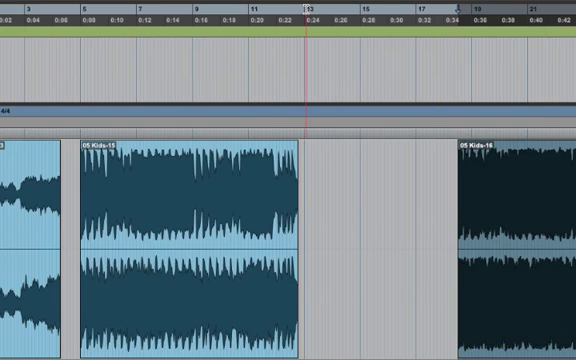
pyautogui.scroll(-5, 303, 33)
pyautogui.scroll(-2, 303, 33)
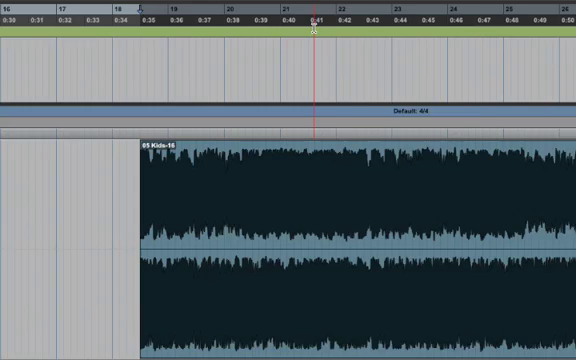
pyautogui.scroll(5, 315, 25)
pyautogui.scroll(5, 315, 25)
pyautogui.scroll(1, 315, 25)
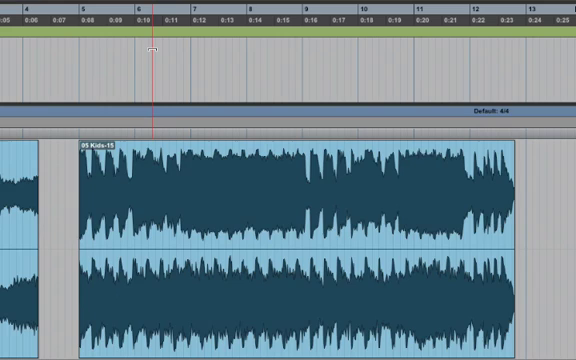
pyautogui.scroll(3, 152, 50)
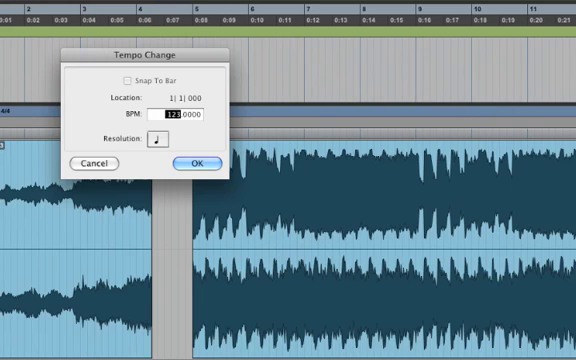
pyautogui.press('Return')
pyautogui.hscroll(5, 288, 200)
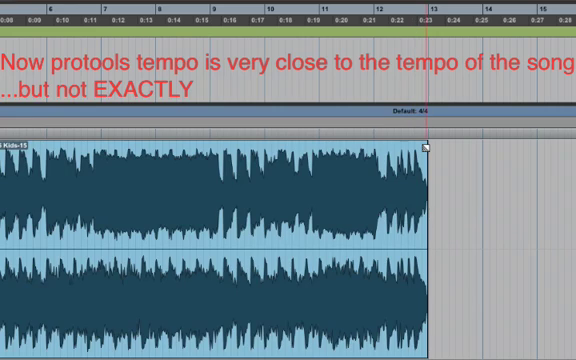
# - Set the Kids track's Elastic Audio processing to Polyphonic
pyautogui.click(226, 215)
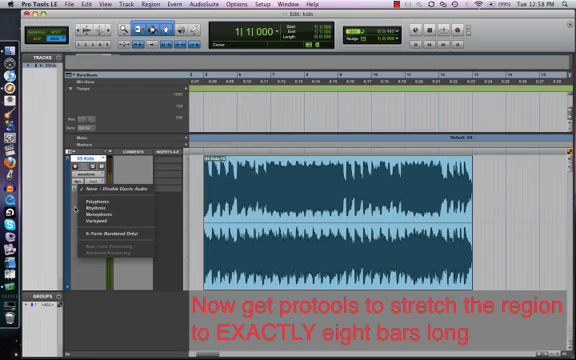
pyautogui.click(95, 200)
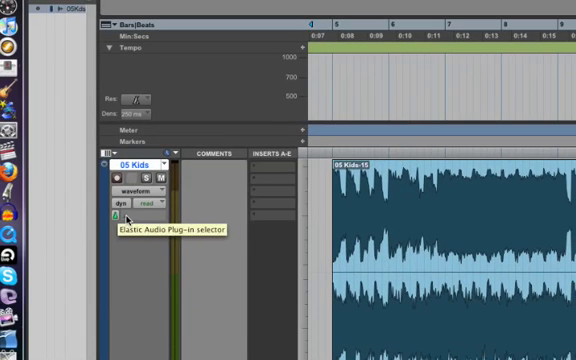
pyautogui.click(125, 218)
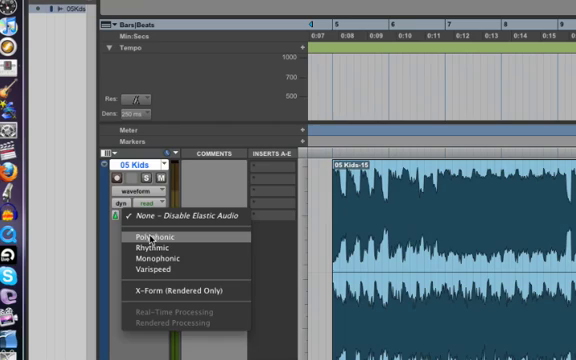
pyautogui.click(153, 237)
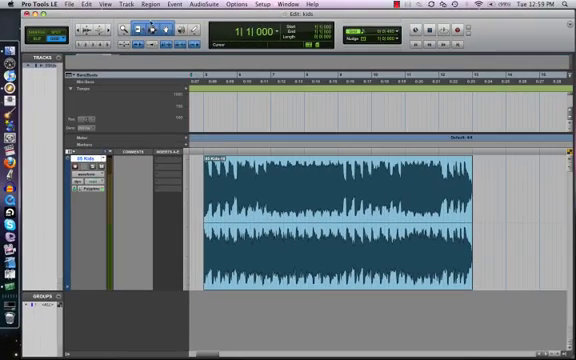
# - In Elastic Properties, set the middle region's source length to exactly eight bars
pyautogui.click(150, 5)
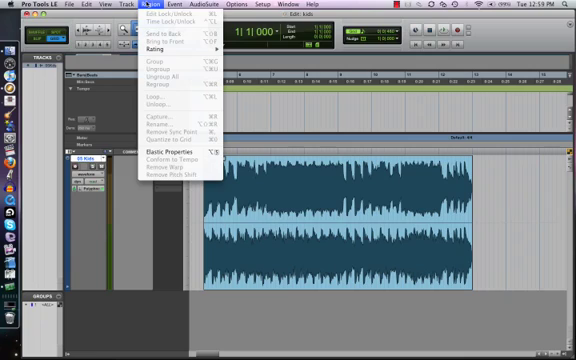
pyautogui.click(172, 151)
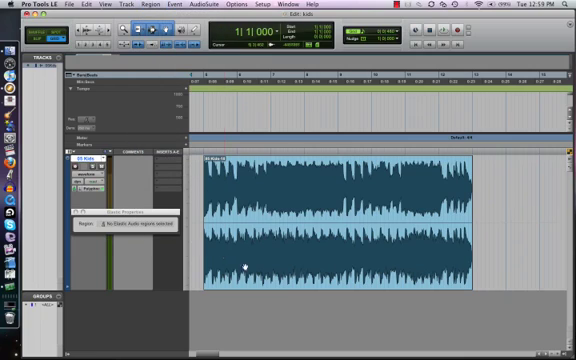
pyautogui.click(281, 281)
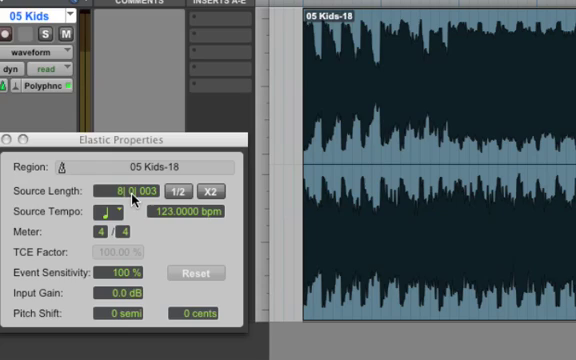
pyautogui.click(116, 191)
pyautogui.write('0')
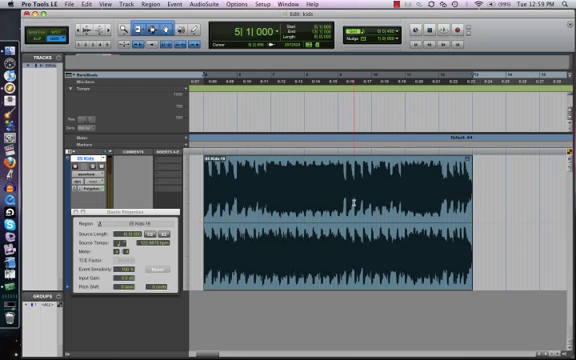
pyautogui.hotkey('ctrl', '[')
pyautogui.hotkey('ctrl', '[')
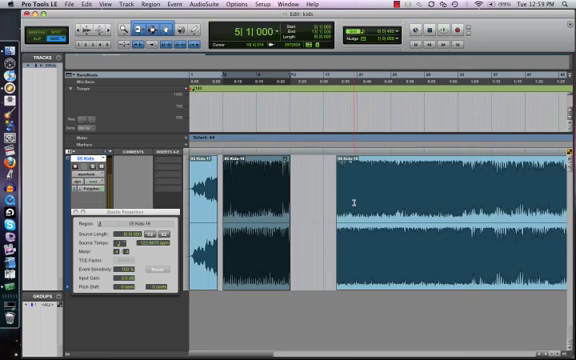
# - Audition the long region 05 Kids-19 to find the section change and set the edit point at bar 34 beat 3
pyautogui.click(366, 246)
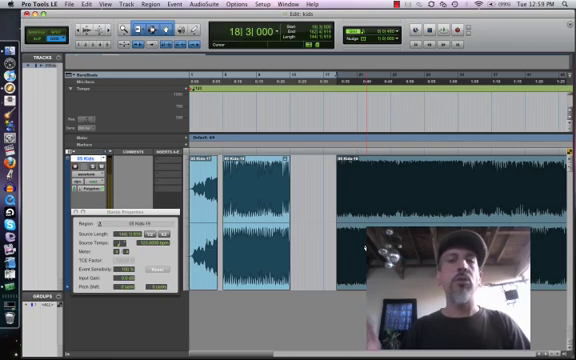
pyautogui.press('space')
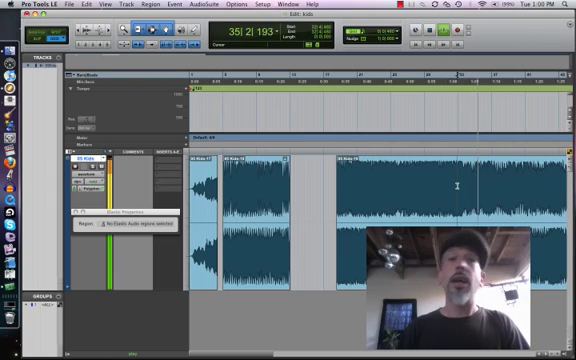
pyautogui.press('space')
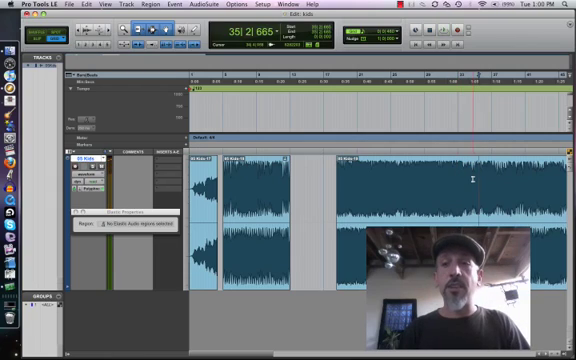
pyautogui.press('Return')
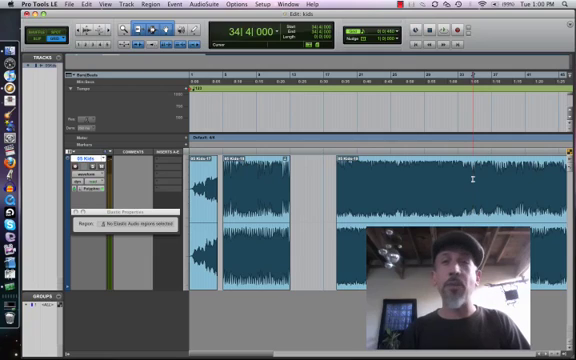
pyautogui.press('super+z')
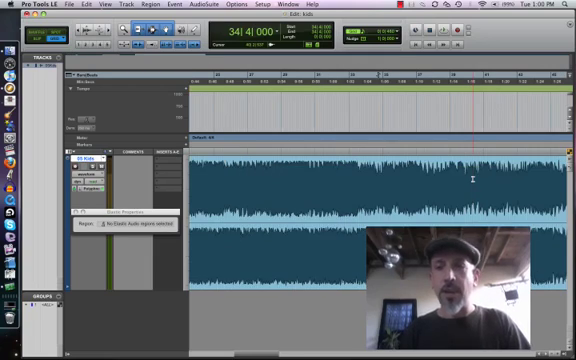
pyautogui.hotkey('ctrl', 'Up')
pyautogui.press('Return')
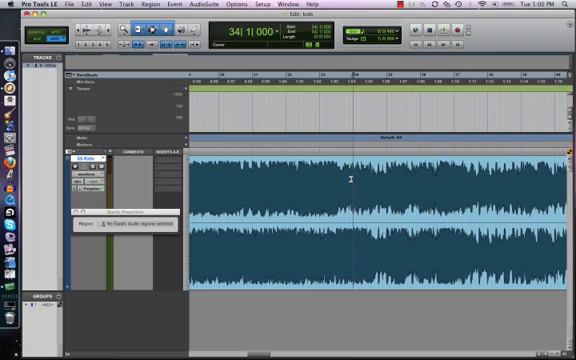
pyautogui.press('space')
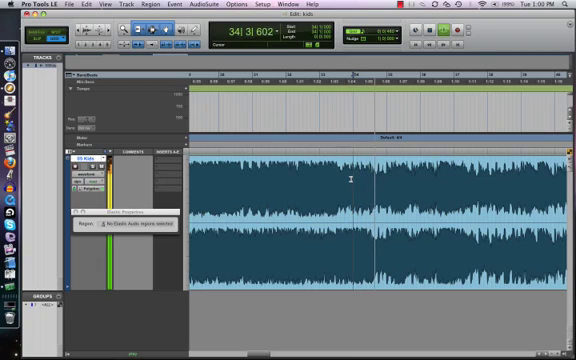
pyautogui.press('space')
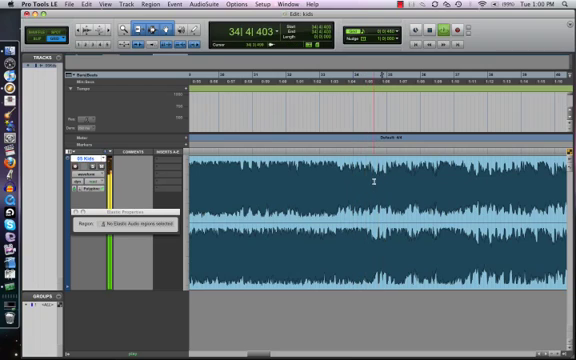
pyautogui.click(371, 183)
# - Zoom in to place the edit point on the drum-hit transient, starting new region 05 Kids-21
pyautogui.press('t')
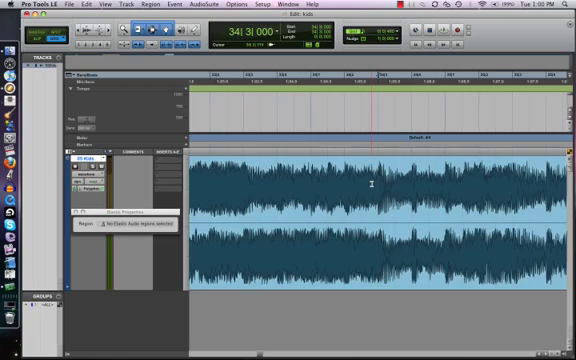
pyautogui.press('space')
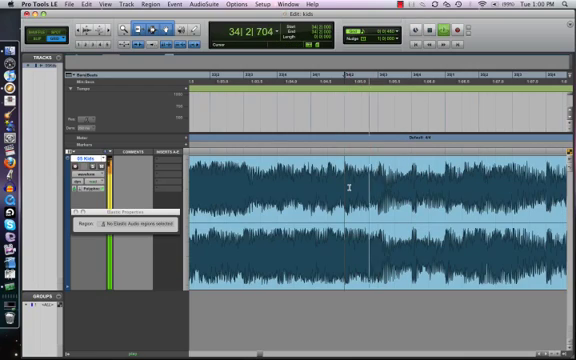
pyautogui.press('space')
pyautogui.press('space')
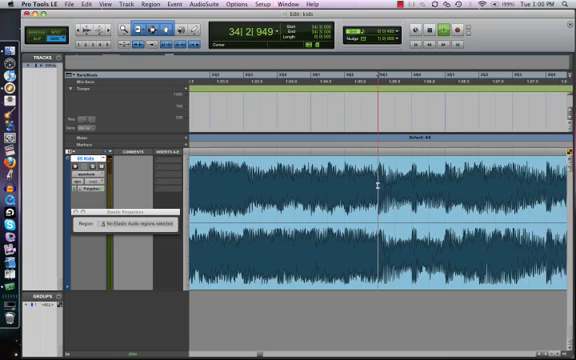
pyautogui.press('space')
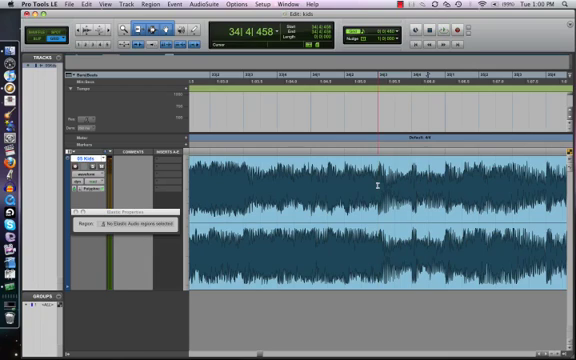
pyautogui.press('Return')
pyautogui.press('t')
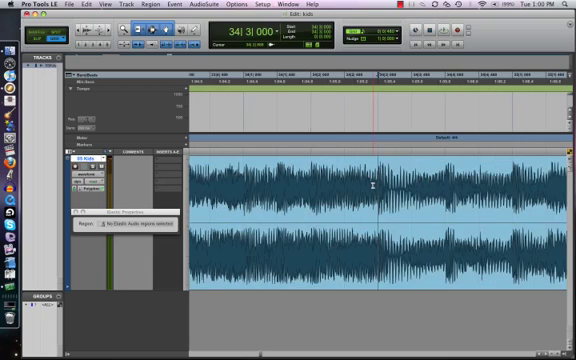
pyautogui.press('t')
pyautogui.click(343, 186)
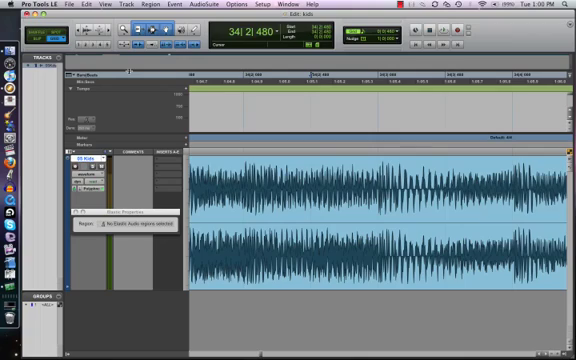
pyautogui.press('KP_Add')
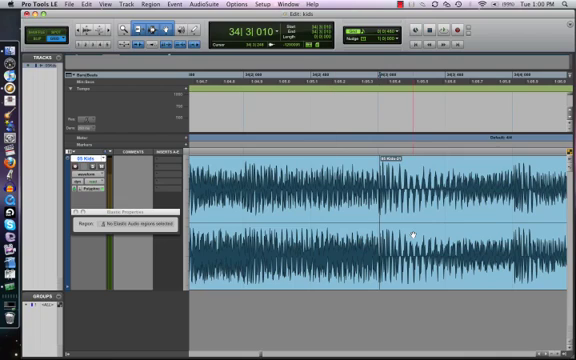
pyautogui.press('r')
pyautogui.press('r')
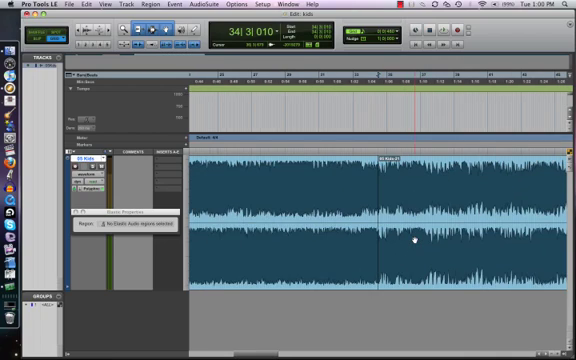
# - Slide region 05 Kids-20 earlier so it snaps to bar 13 right after 05 Kids-18
pyautogui.click(418, 267)
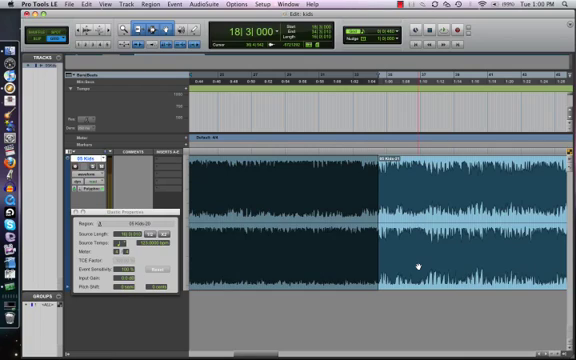
pyautogui.press('r')
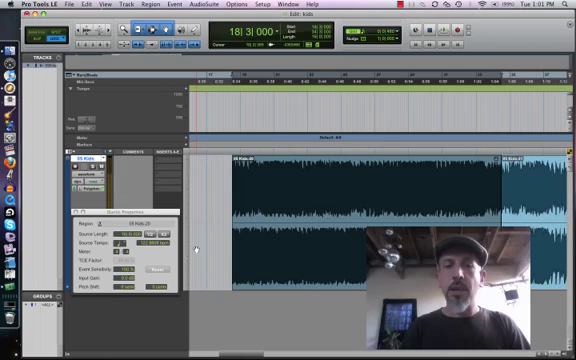
pyautogui.press('r')
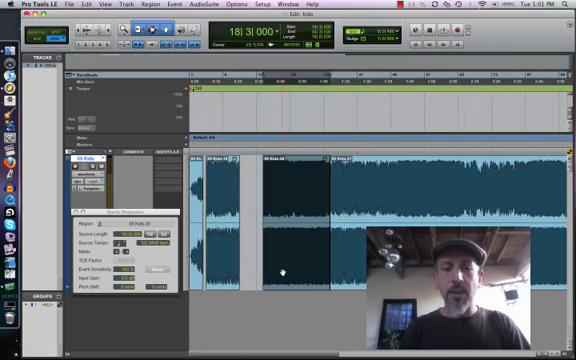
pyautogui.moveTo(282, 270); pyautogui.dragTo(265, 270)
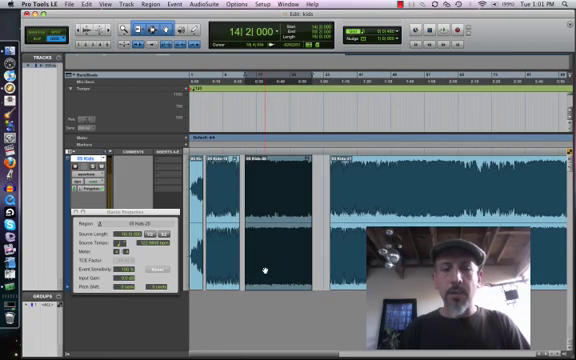
pyautogui.press('t')
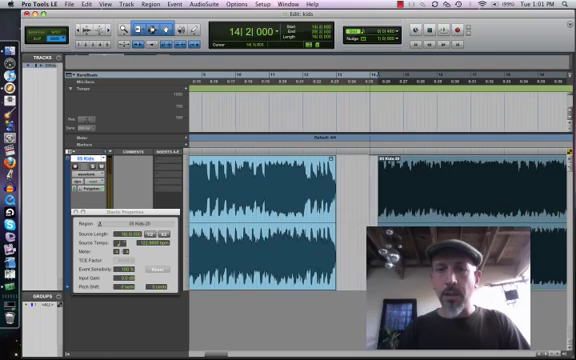
pyautogui.click(363, 260)
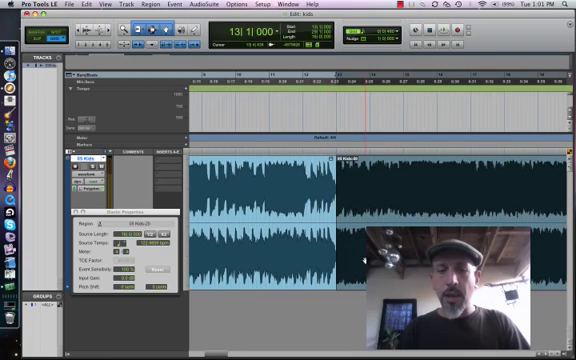
pyautogui.press('t')
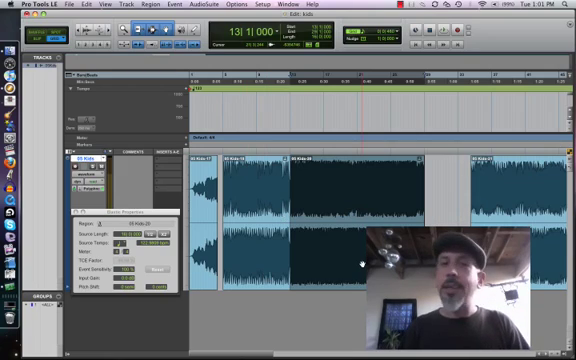
# - Rename region 05 Kids-18 at bar 5 to 'intro light'
pyautogui.press('super+r')
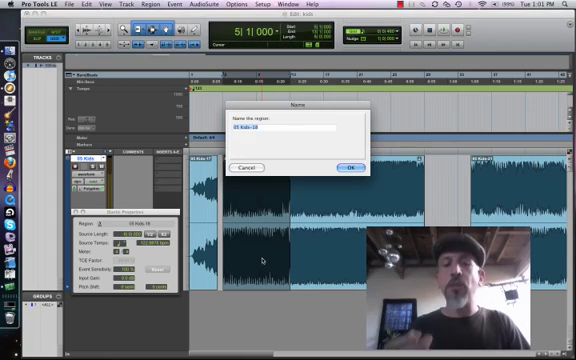
pyautogui.write('j')
pyautogui.write('ing')
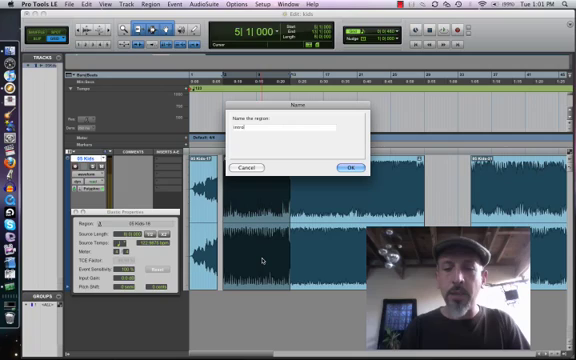
pyautogui.write('ght')
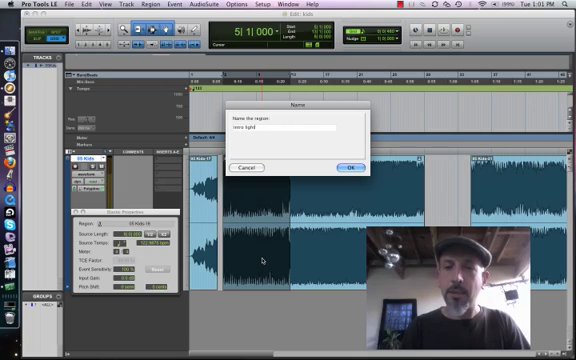
pyautogui.press('Return')
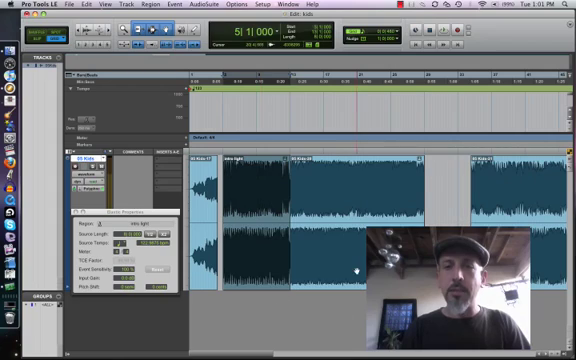
# - Rename region 05 Kids-20 at bar 13 to 'intro heavy'
pyautogui.click(356, 272)
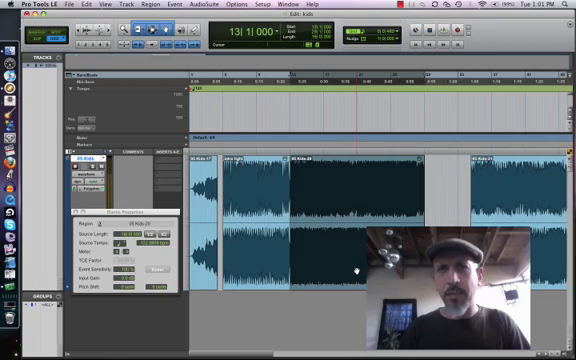
pyautogui.press('super+shift+r')
pyautogui.write('i')
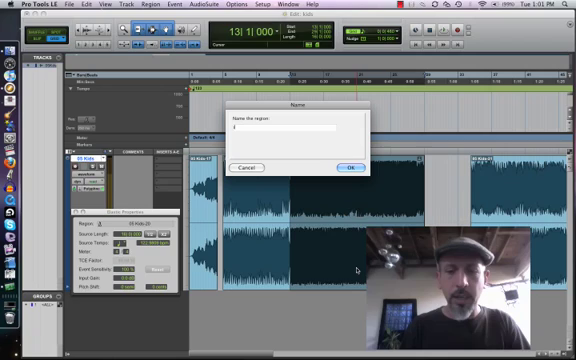
pyautogui.write('ntro hea')
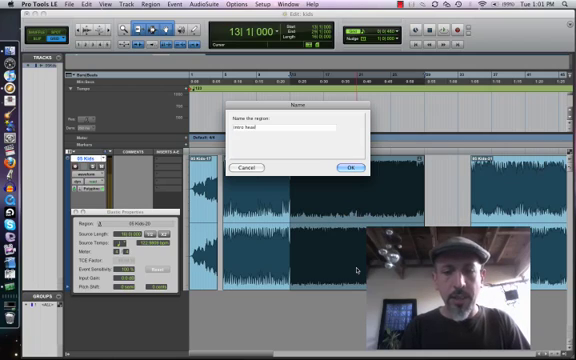
pyautogui.write('vy')
pyautogui.press('Return')
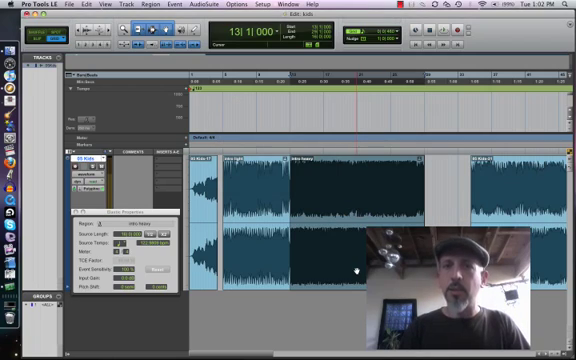